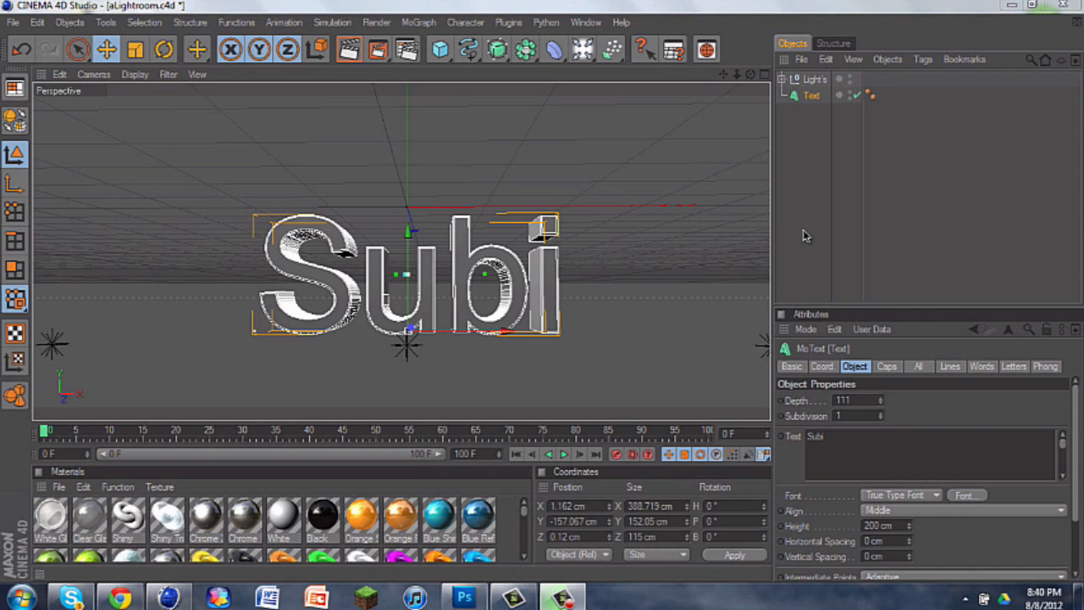
Step: Select the Subi text to show its MoText properties, then dismiss the Windows performance warning
{"action": "left_click", "coordinate": [810, 207]}
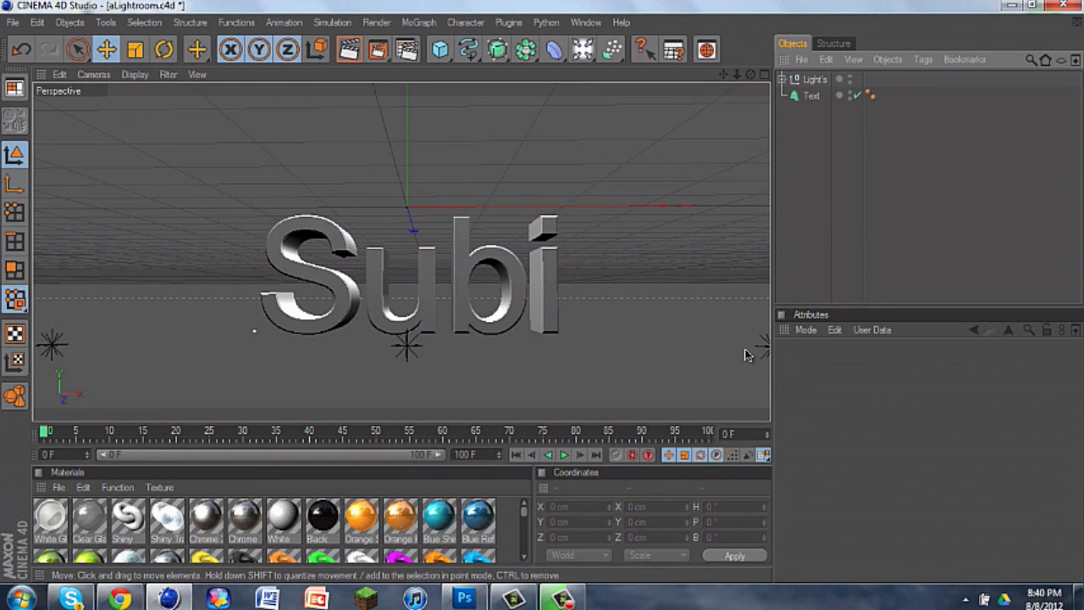
{"action": "left_click", "coordinate": [813, 97]}
{"action": "left_click", "coordinate": [826, 182]}
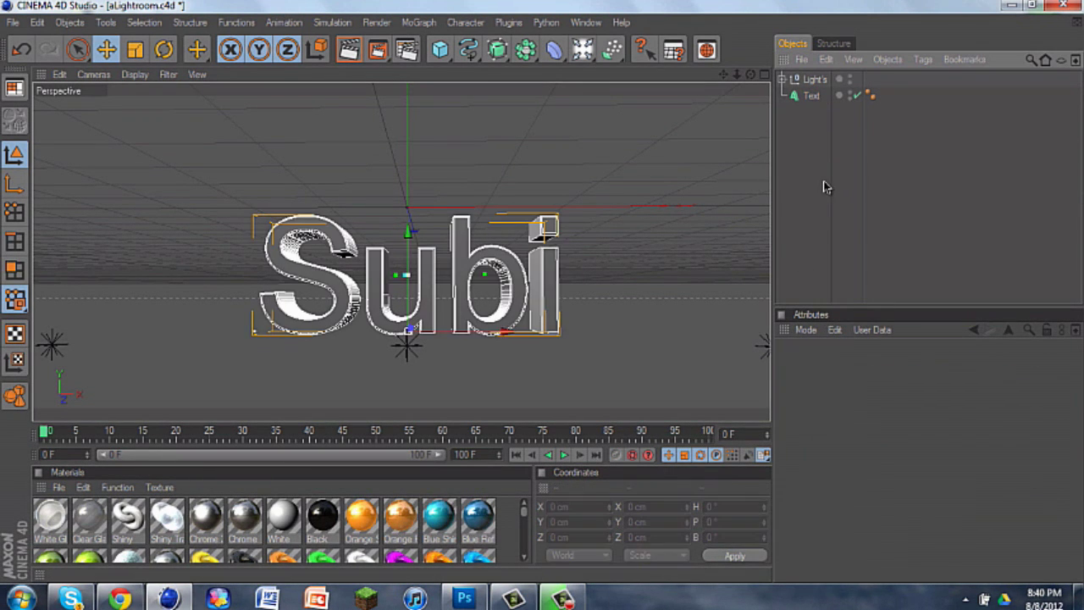
{"action": "left_click", "coordinate": [419, 23]}
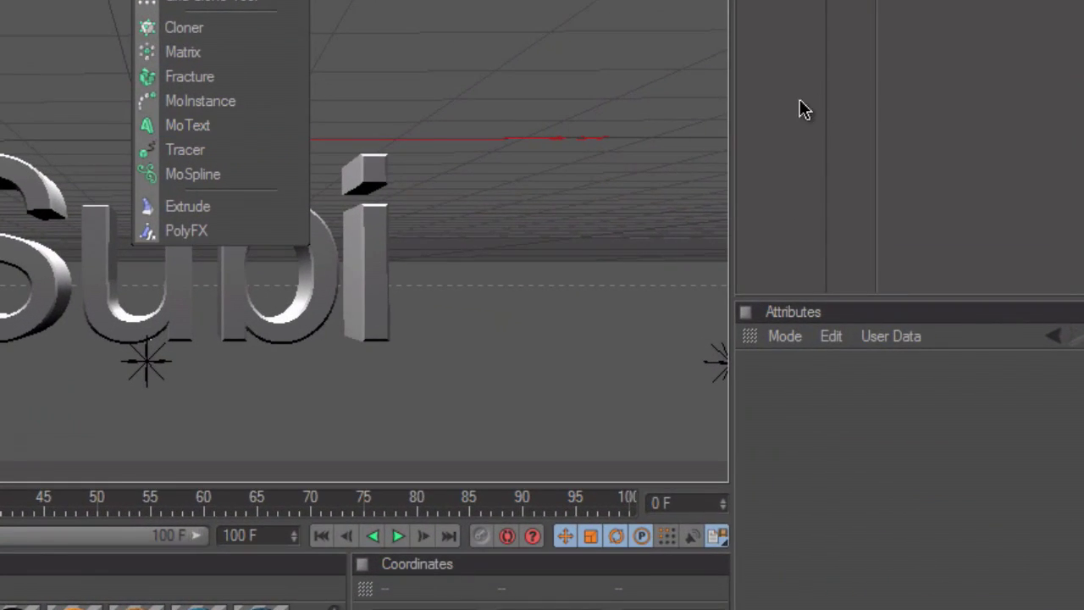
{"action": "left_click", "coordinate": [826, 179]}
{"action": "left_click", "coordinate": [386, 229]}
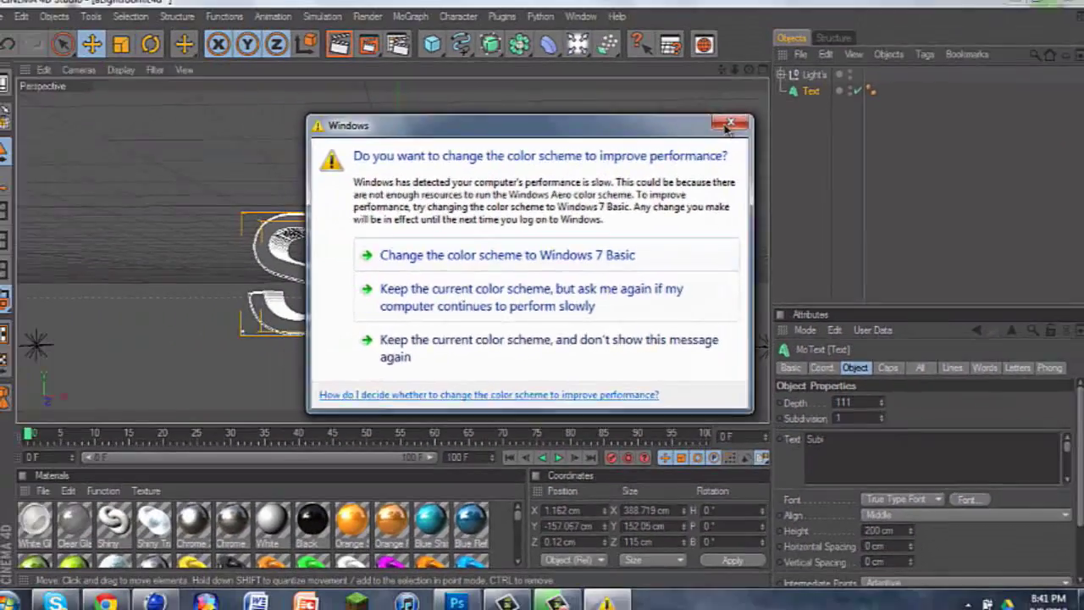
{"action": "left_click", "coordinate": [725, 126]}
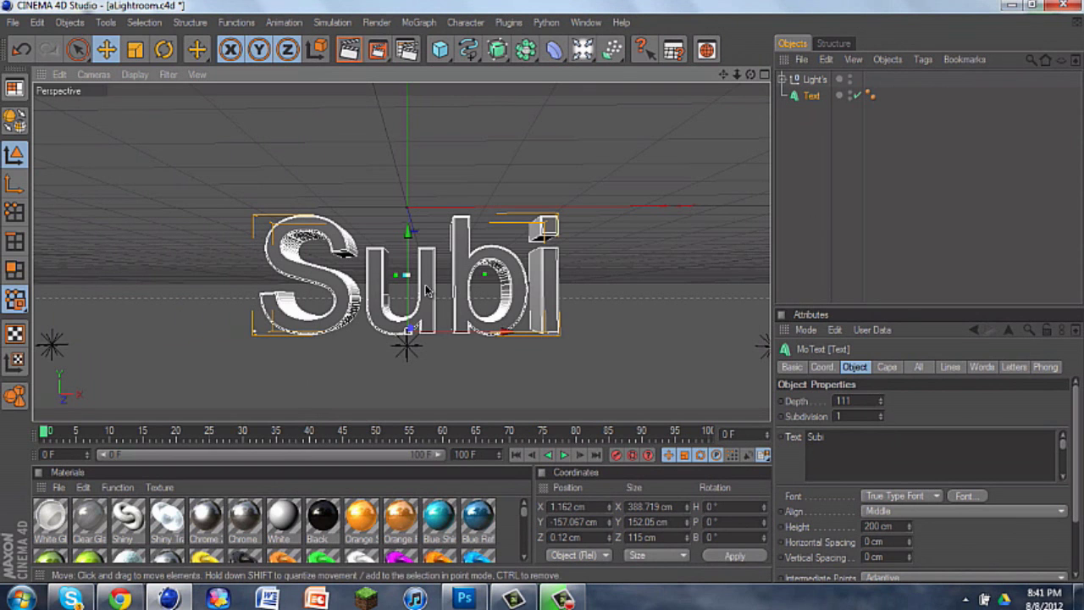
Step: Switch the text's font to Bebas so it reads SUBI, then nudge it slightly right
{"action": "left_click", "coordinate": [964, 496]}
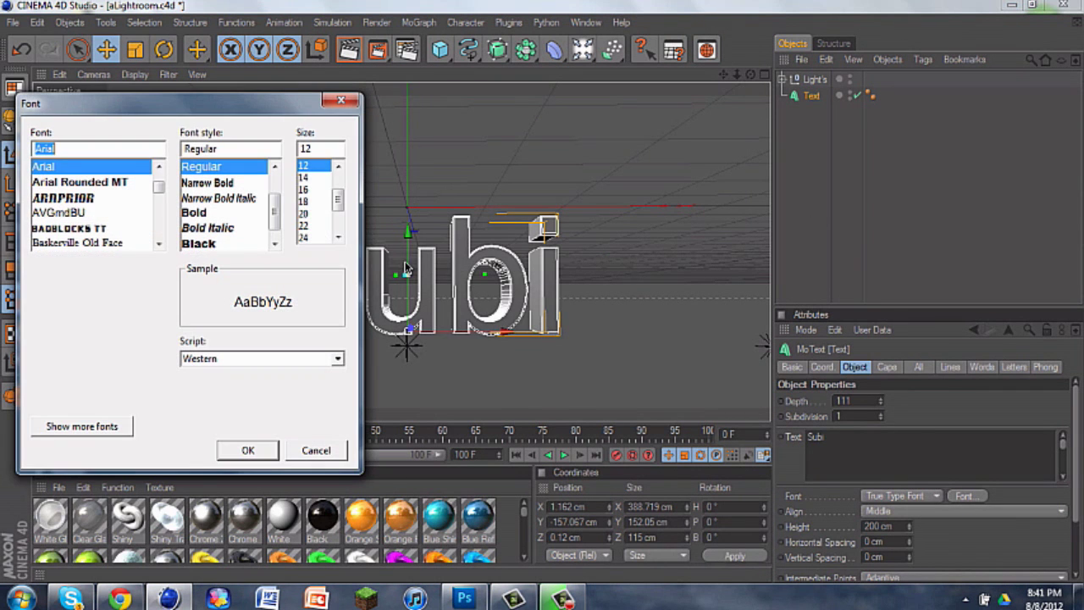
{"action": "scroll", "coordinate": [88, 222], "scroll_direction": "down", "scroll_amount": 1}
{"action": "left_click", "coordinate": [158, 243]}
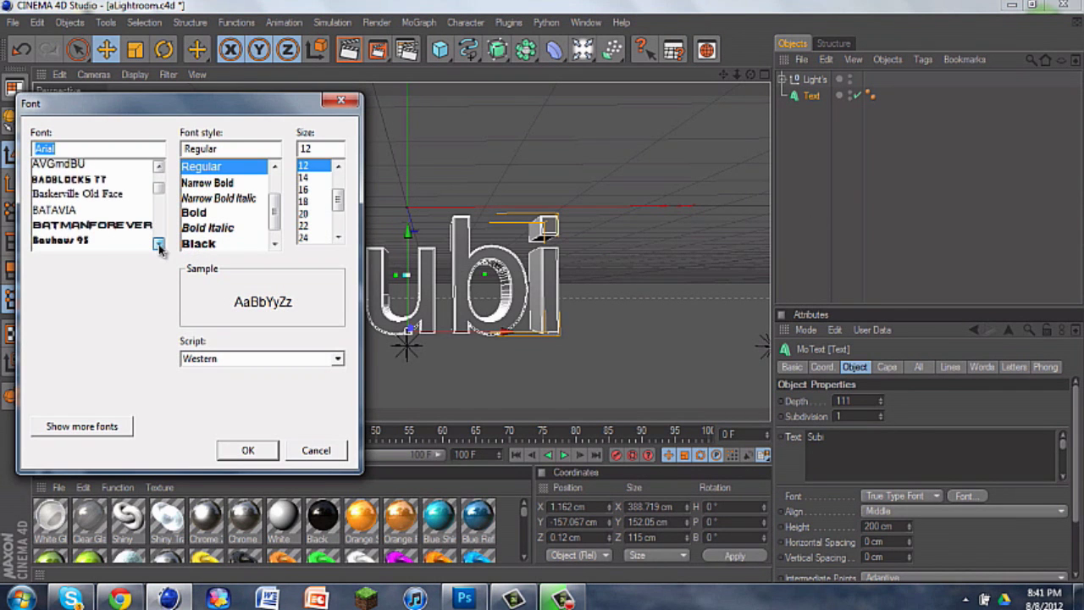
{"action": "left_click", "coordinate": [158, 244]}
{"action": "left_click", "coordinate": [159, 243]}
{"action": "left_click", "coordinate": [52, 234]}
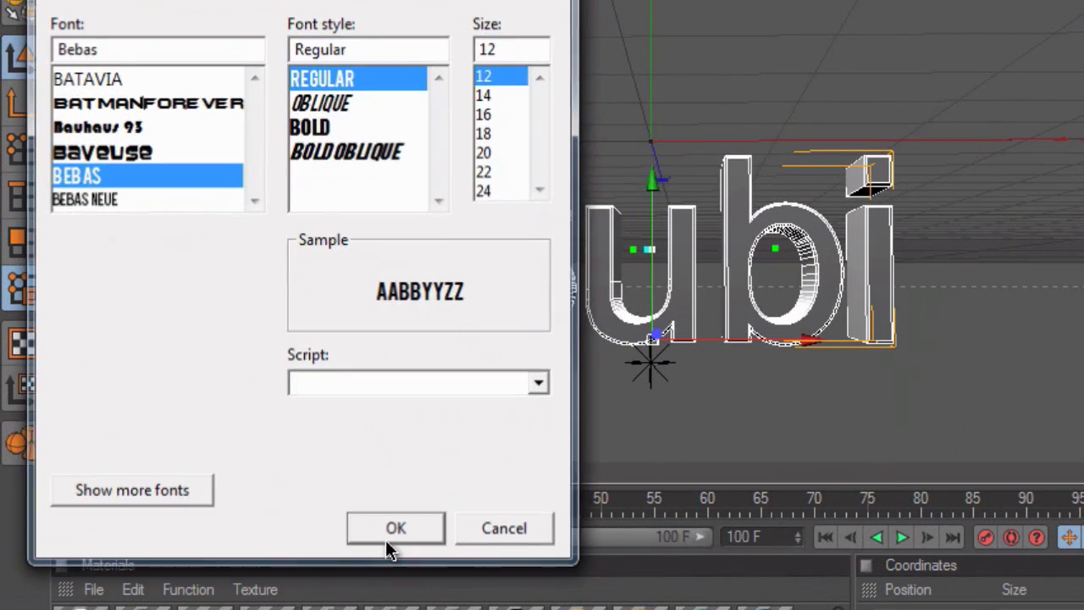
{"action": "left_click", "coordinate": [247, 450]}
{"action": "left_click_drag", "start_coordinate": [810, 342], "coordinate": [816, 342]}
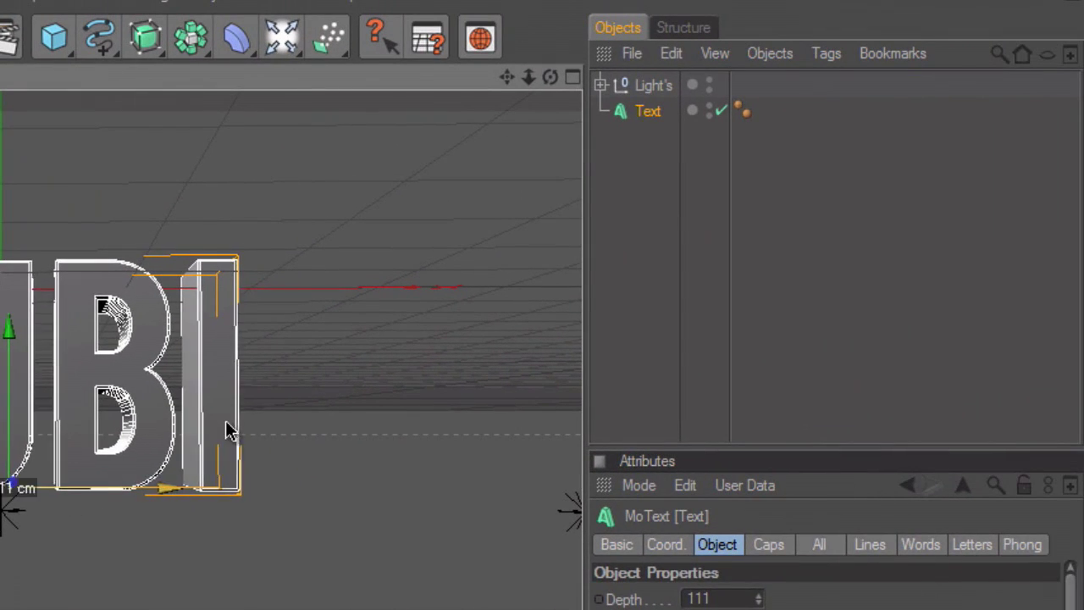
Step: Change the Text object's extrusion depth from 111 to 110
{"action": "left_click", "coordinate": [709, 279]}
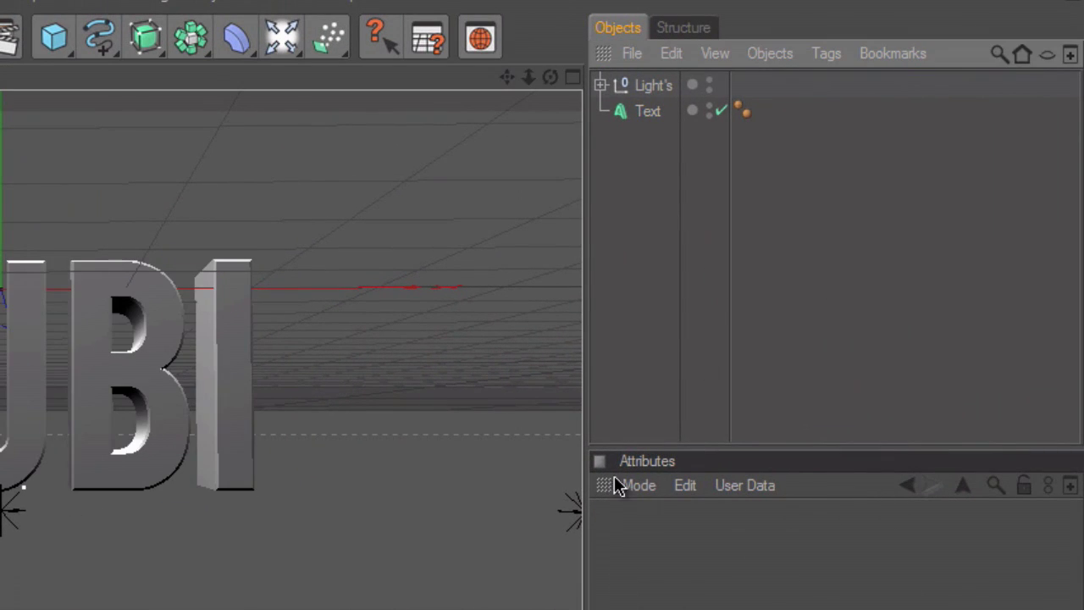
{"action": "left_click", "coordinate": [649, 113]}
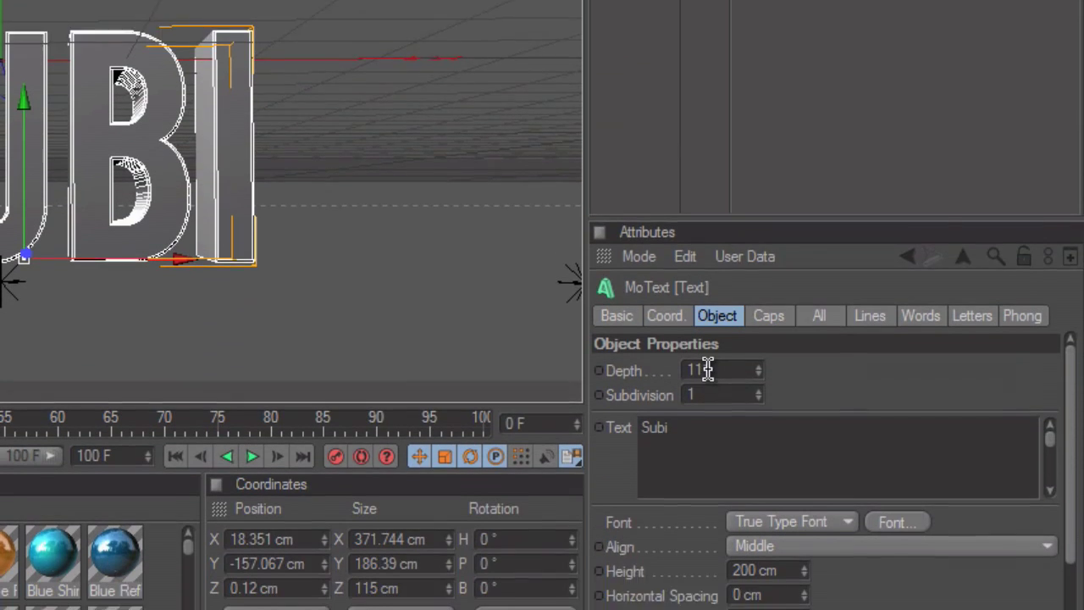
{"action": "left_click", "coordinate": [734, 599]}
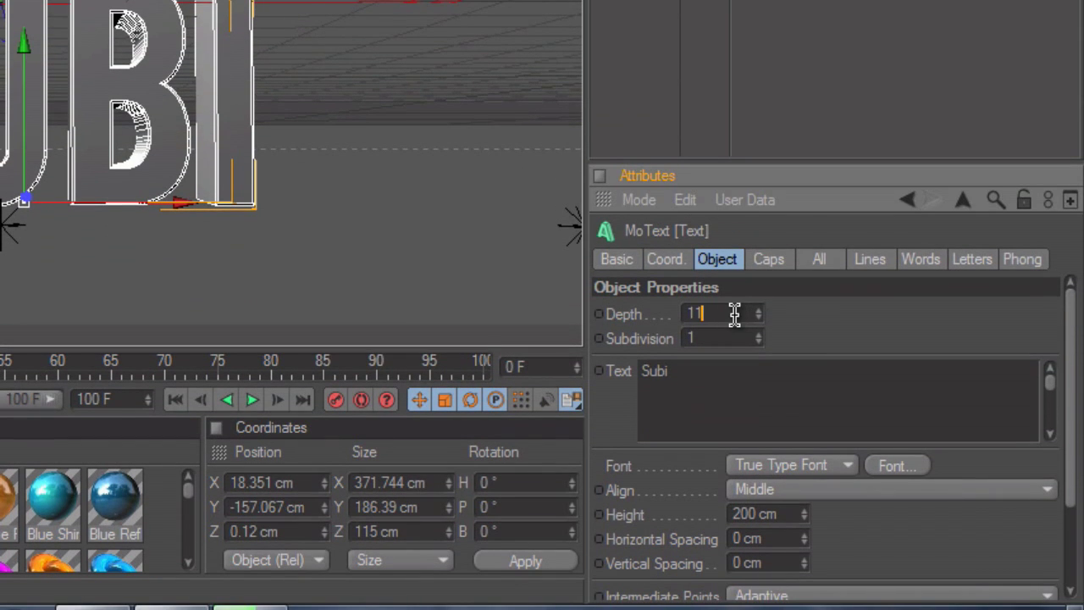
{"action": "type", "text": "0"}
{"action": "key", "text": "Return"}
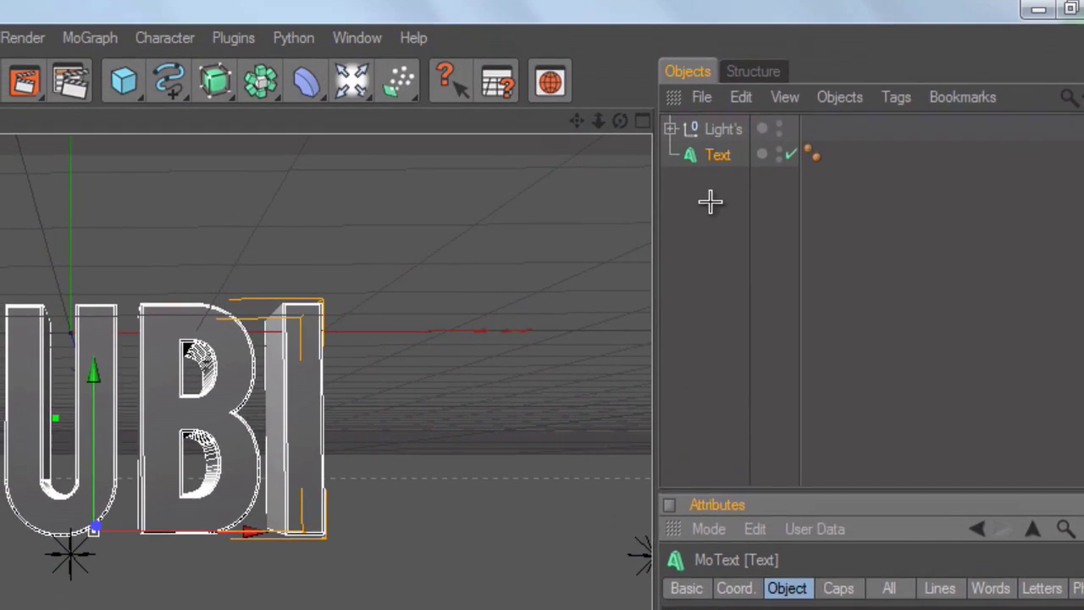
{"action": "left_click", "coordinate": [710, 201]}
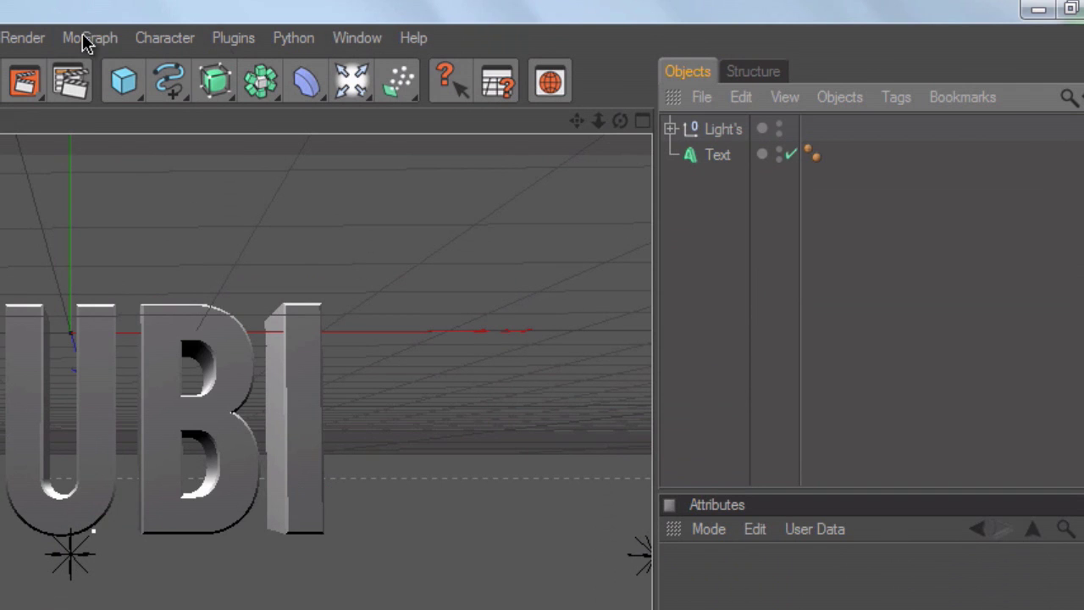
Step: Add a Random effector to the scene and change its Seed value
{"action": "left_click", "coordinate": [83, 43]}
{"action": "mouse_move", "coordinate": [102, 78]}
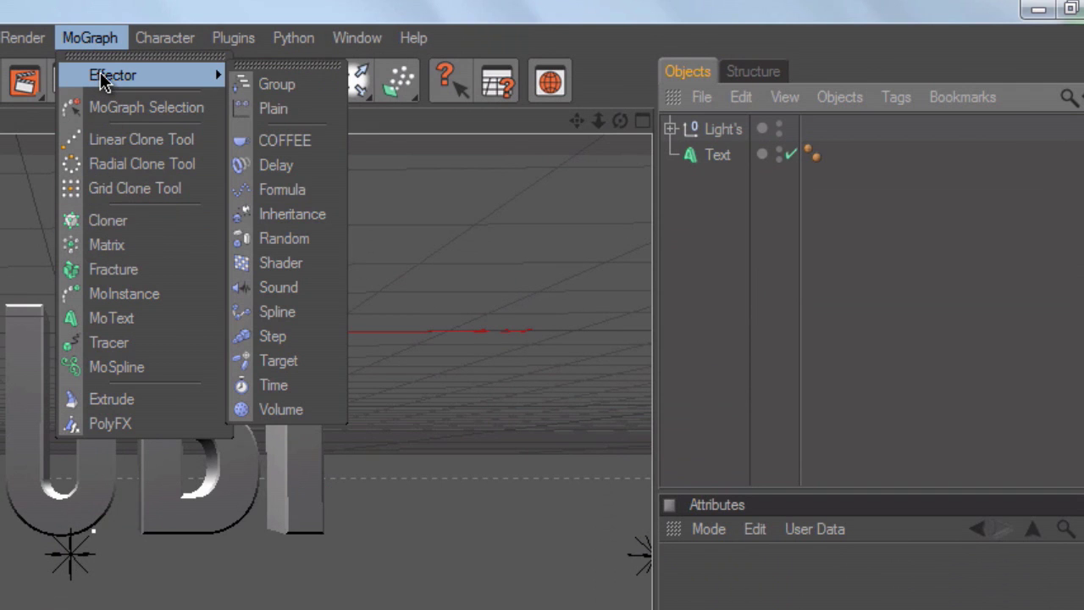
{"action": "left_click", "coordinate": [309, 246]}
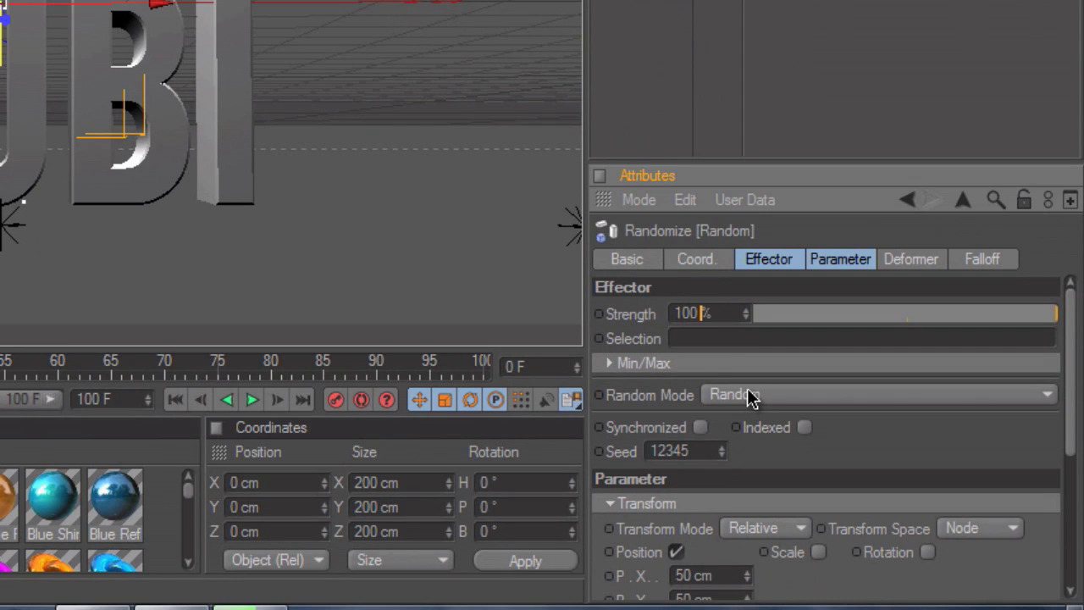
{"action": "left_click", "coordinate": [758, 141]}
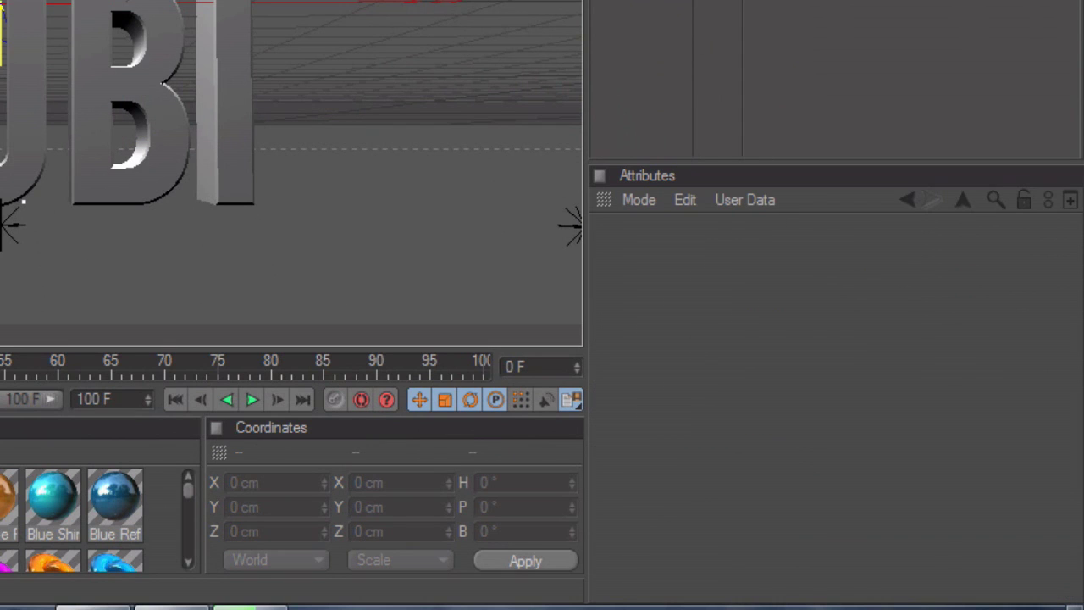
{"action": "key", "text": "ctrl+z"}
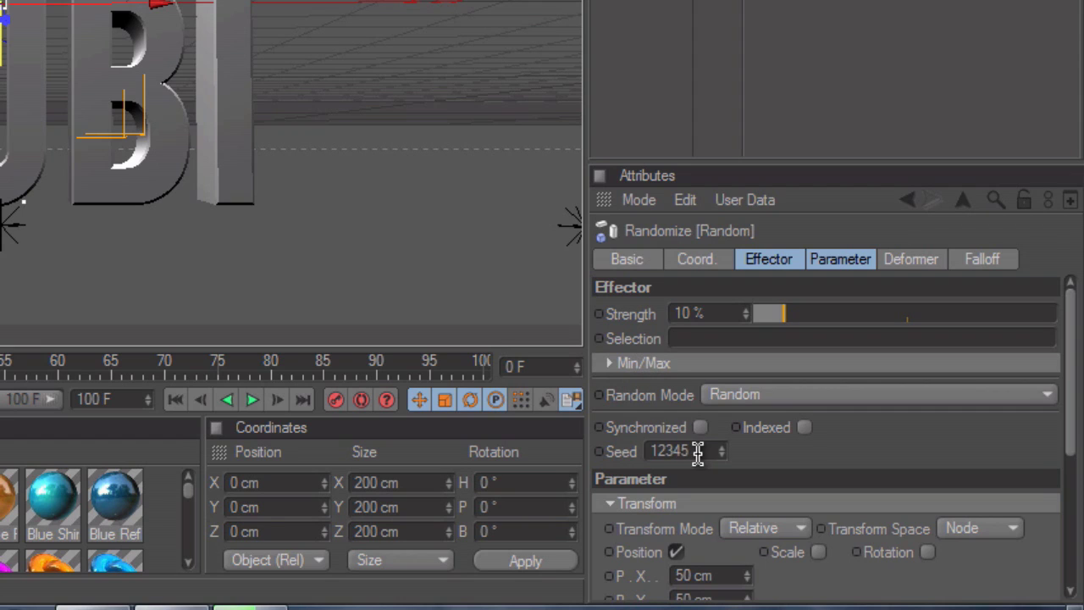
{"action": "left_click", "coordinate": [694, 451]}
{"action": "type", "text": "0"}
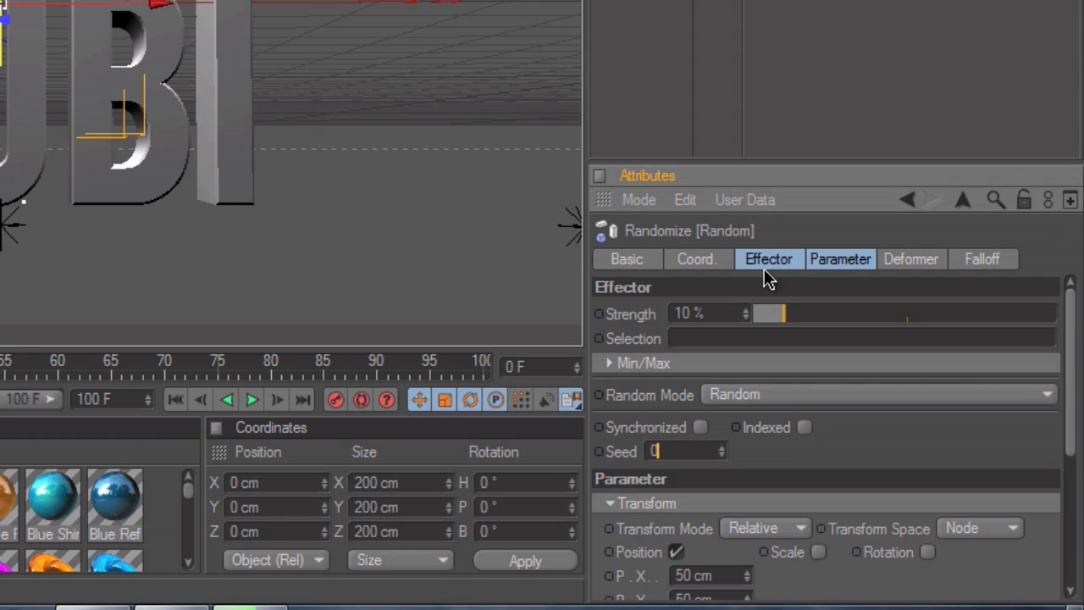
Step: Set the Random effector's P.X, P.Y and P.Z position ranges to 30 cm
{"action": "left_click", "coordinate": [844, 265]}
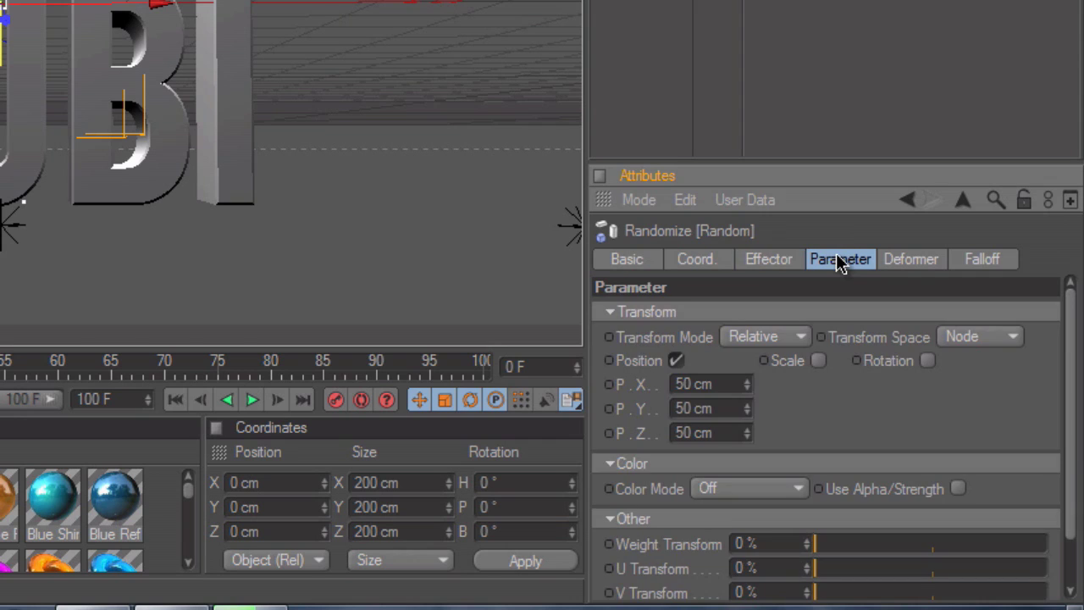
{"action": "left_click", "coordinate": [683, 384]}
{"action": "key", "text": "Delete"}
{"action": "type", "text": "3"}
{"action": "key", "text": "Delete"}
{"action": "type", "text": "3"}
{"action": "left_click", "coordinate": [679, 433]}
{"action": "type", "text": "3"}
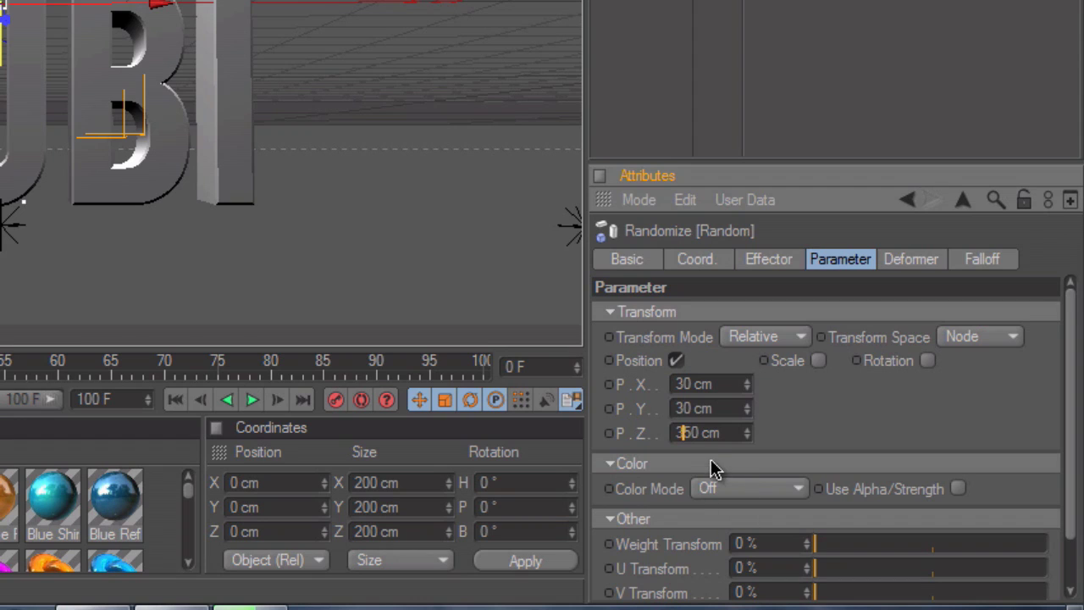
{"action": "key", "text": "Delete"}
{"action": "key", "text": "Return"}
Step: Set the effector's Deformation mode to Point and deselect everything
{"action": "left_click", "coordinate": [913, 269]}
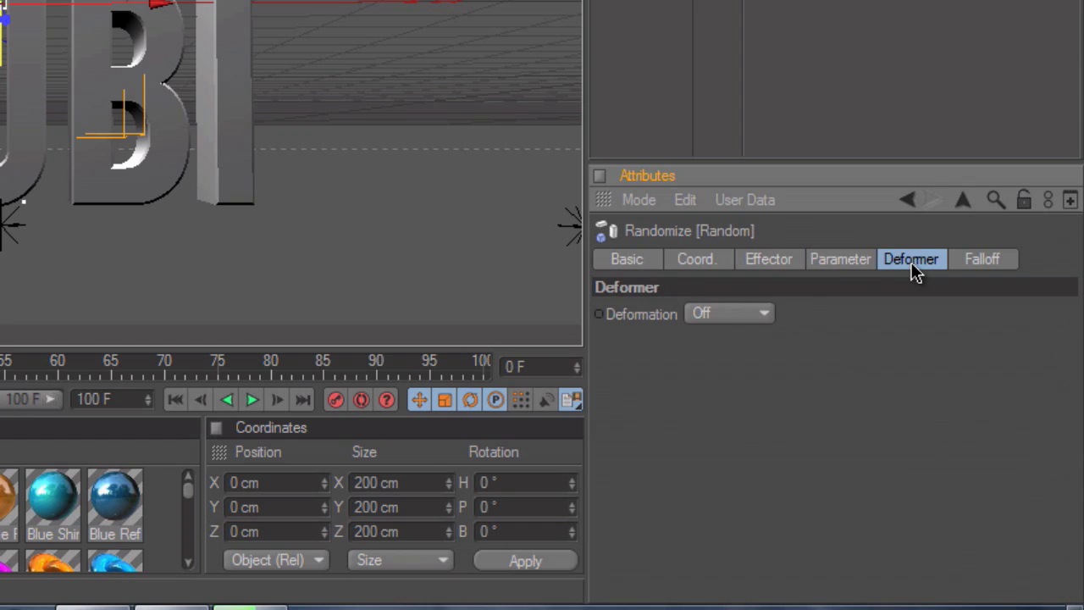
{"action": "left_click", "coordinate": [724, 320]}
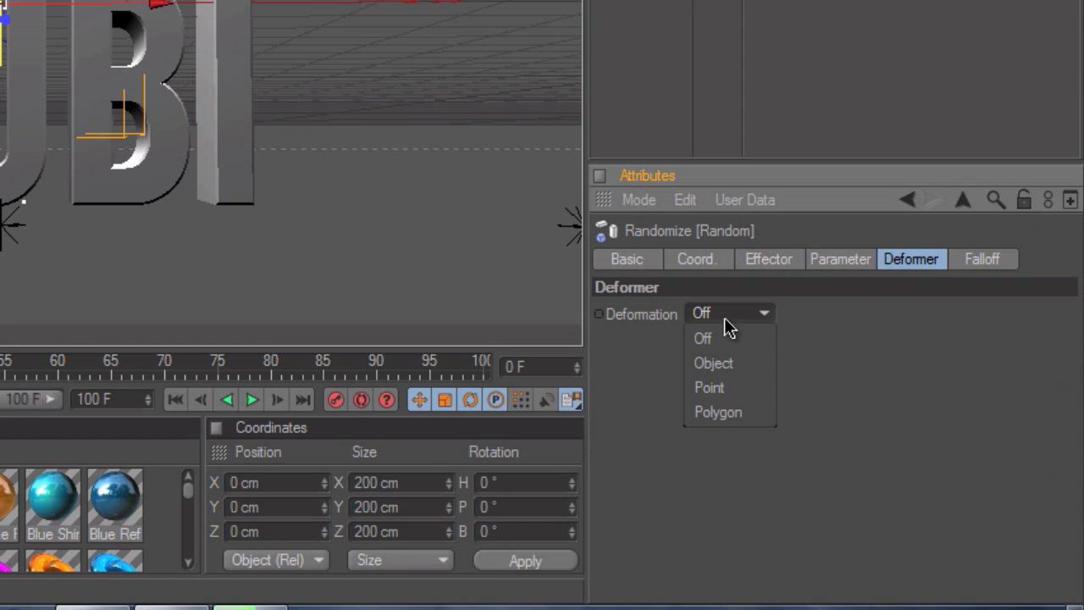
{"action": "left_click", "coordinate": [737, 391]}
{"action": "left_click", "coordinate": [749, 95]}
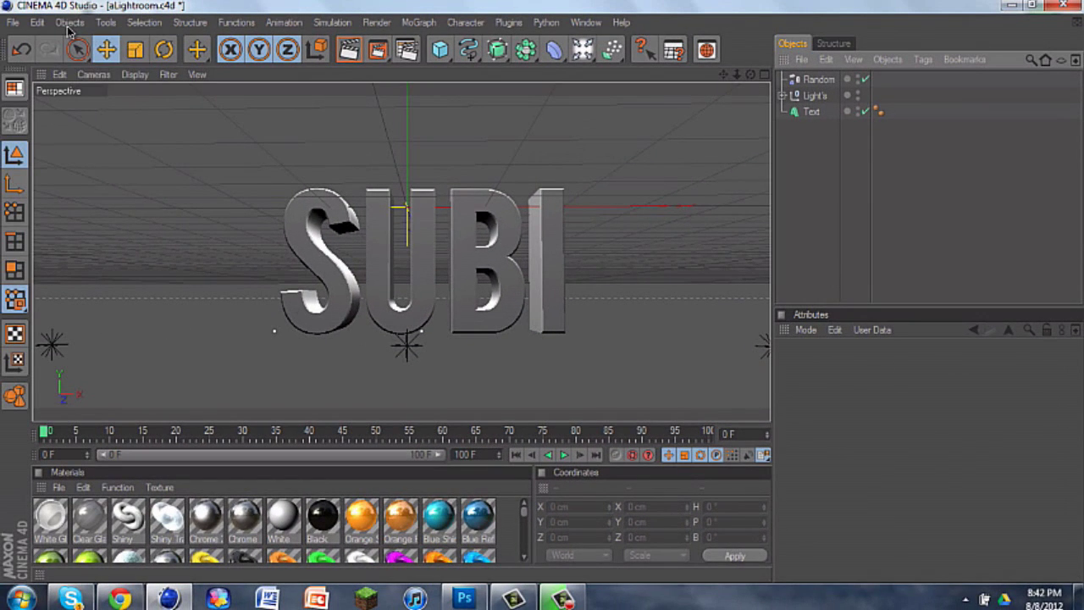
Step: Create a Null and place the Random effector and Text inside it
{"action": "left_click", "coordinate": [68, 24]}
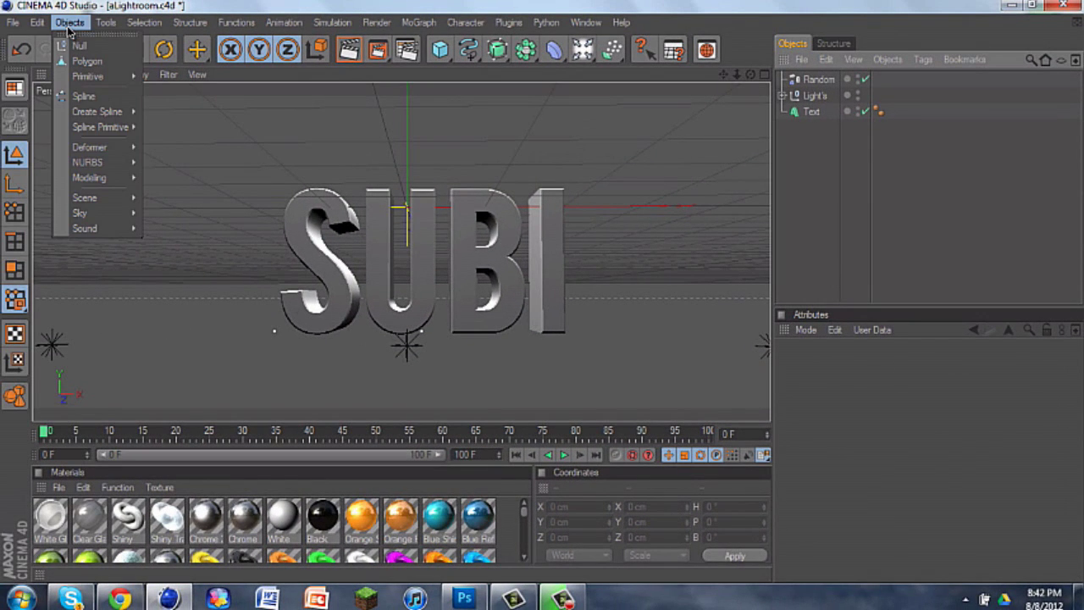
{"action": "left_click", "coordinate": [74, 34]}
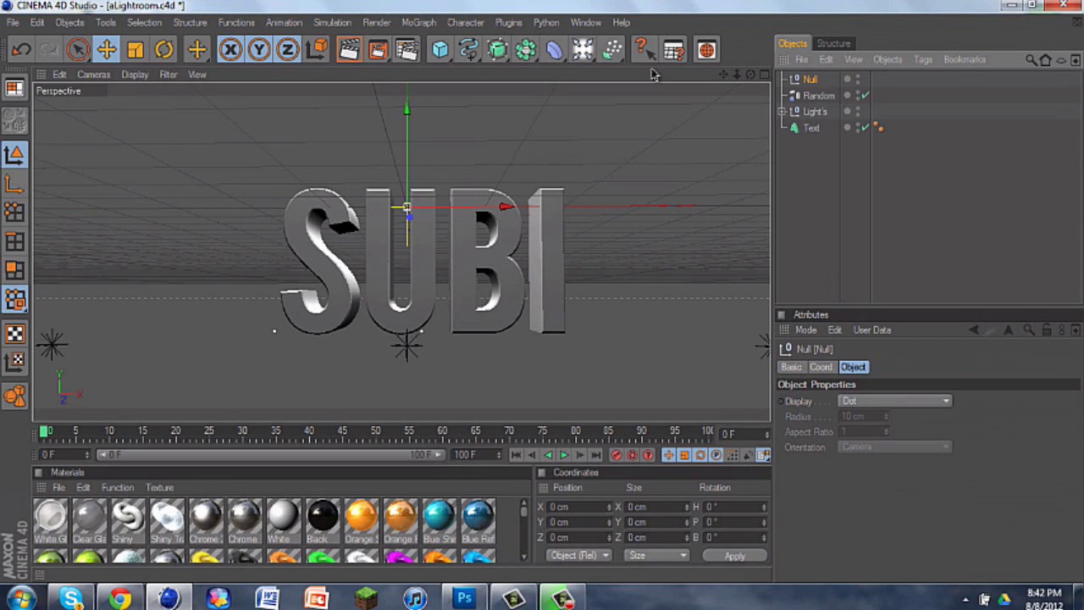
{"action": "double_click", "coordinate": [818, 96]}
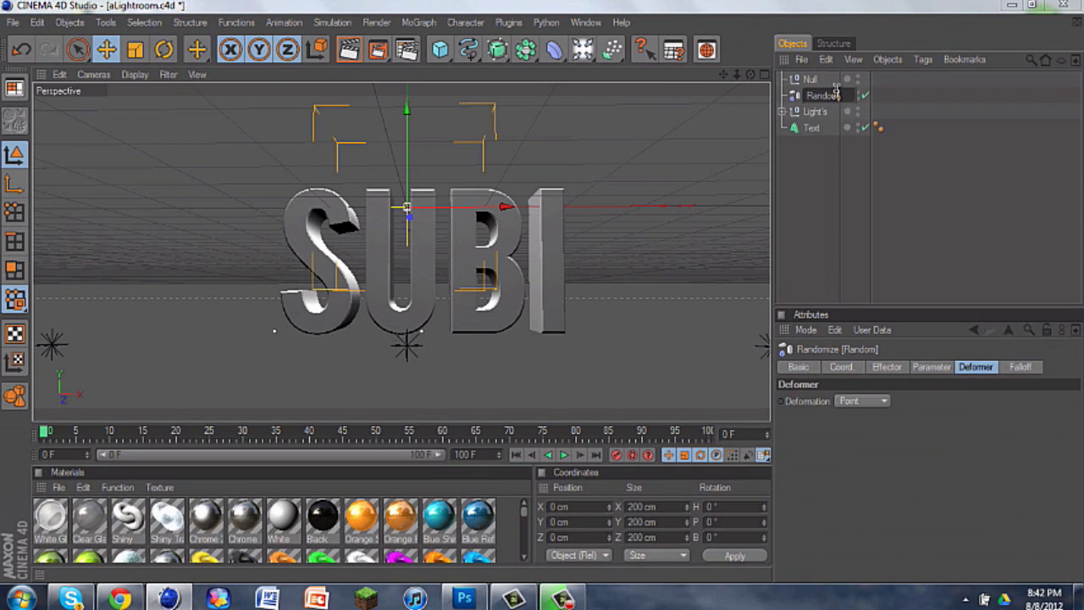
{"action": "left_click", "coordinate": [813, 129]}
{"action": "left_click", "coordinate": [822, 97], "text": "ctrl"}
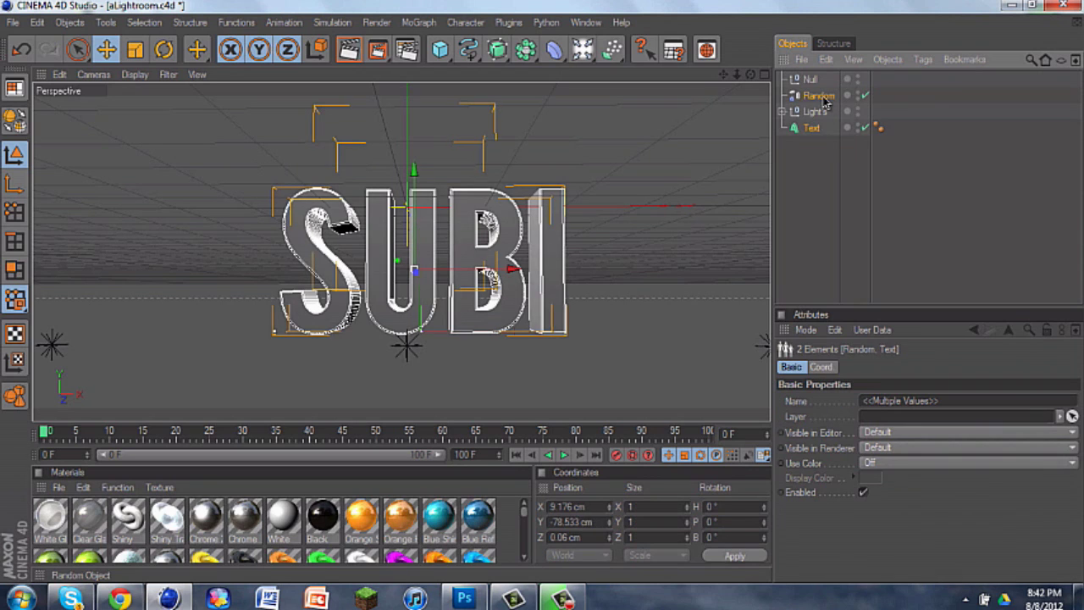
{"action": "left_click_drag", "start_coordinate": [826, 102], "coordinate": [812, 83]}
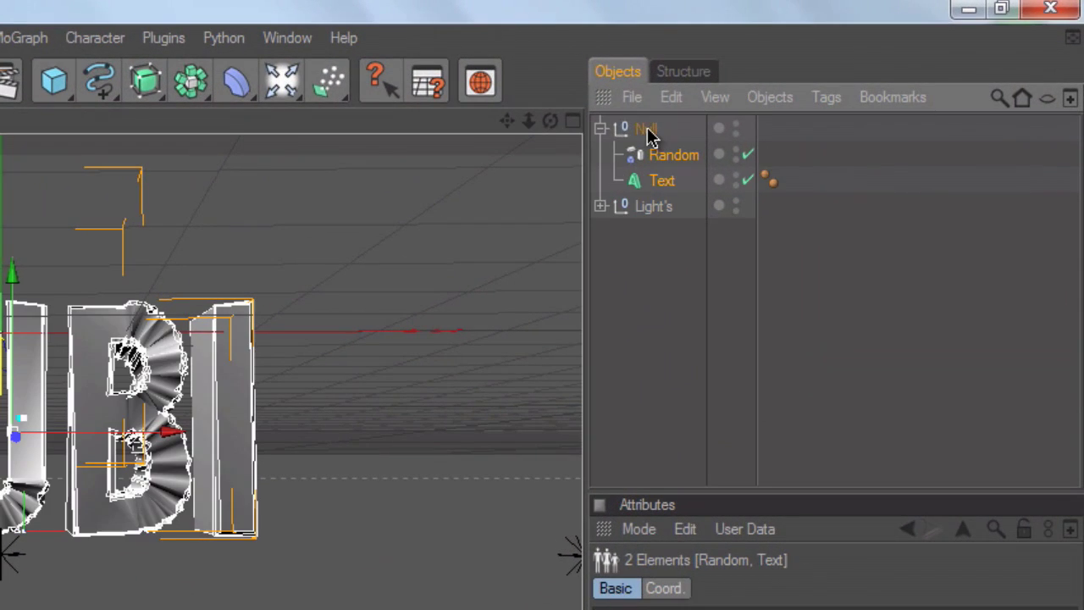
{"action": "left_click", "coordinate": [600, 128]}
{"action": "left_click", "coordinate": [706, 298]}
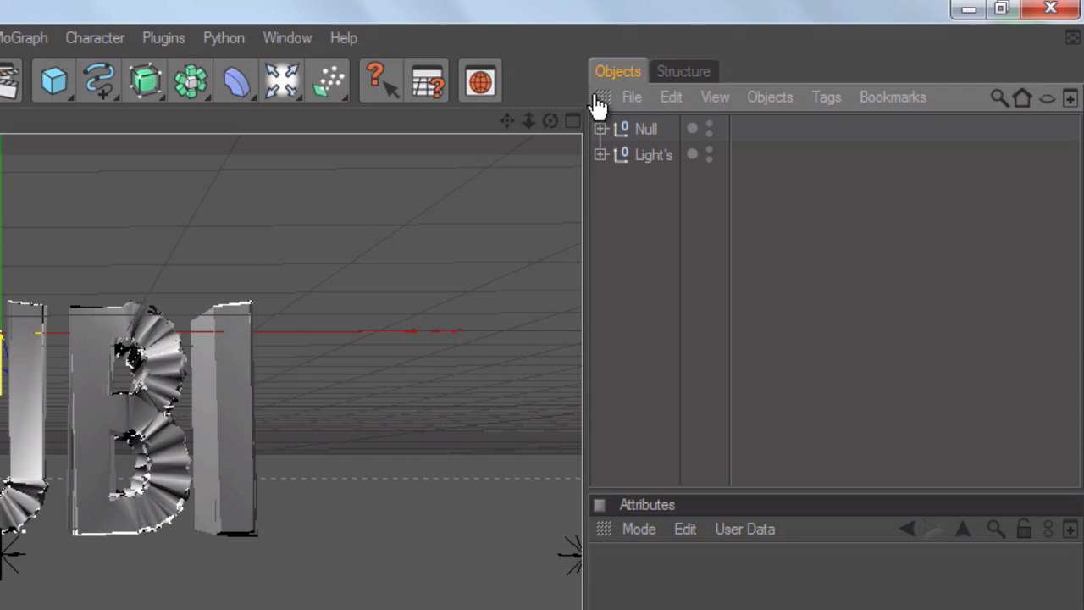
Step: Reselect the Random effector under the Null to review its strength and random settings
{"action": "left_click_drag", "start_coordinate": [551, 121], "coordinate": [529, 123]}
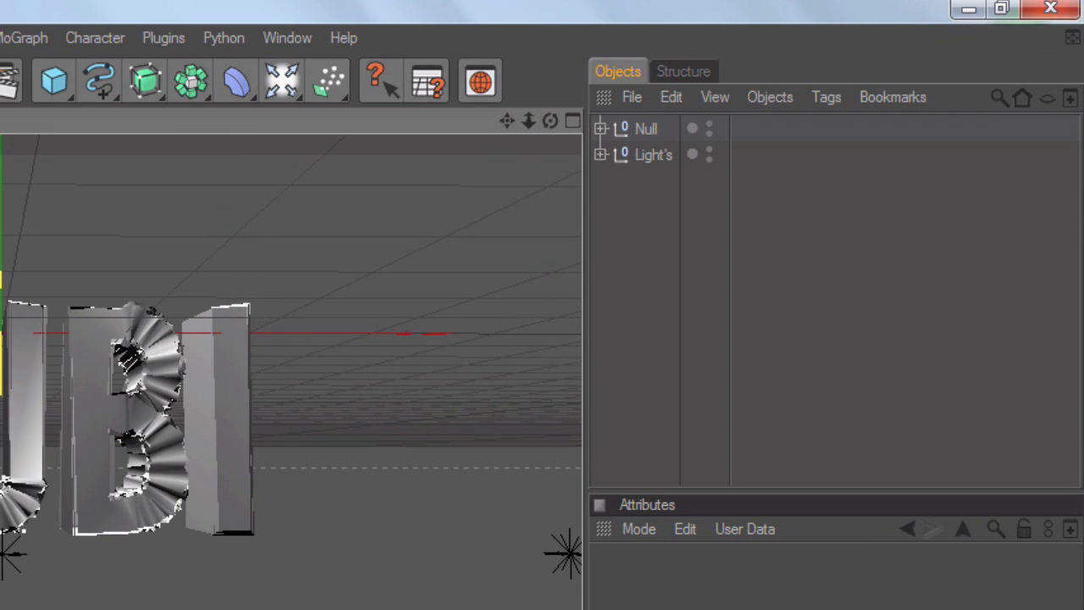
{"action": "left_click", "coordinate": [645, 128]}
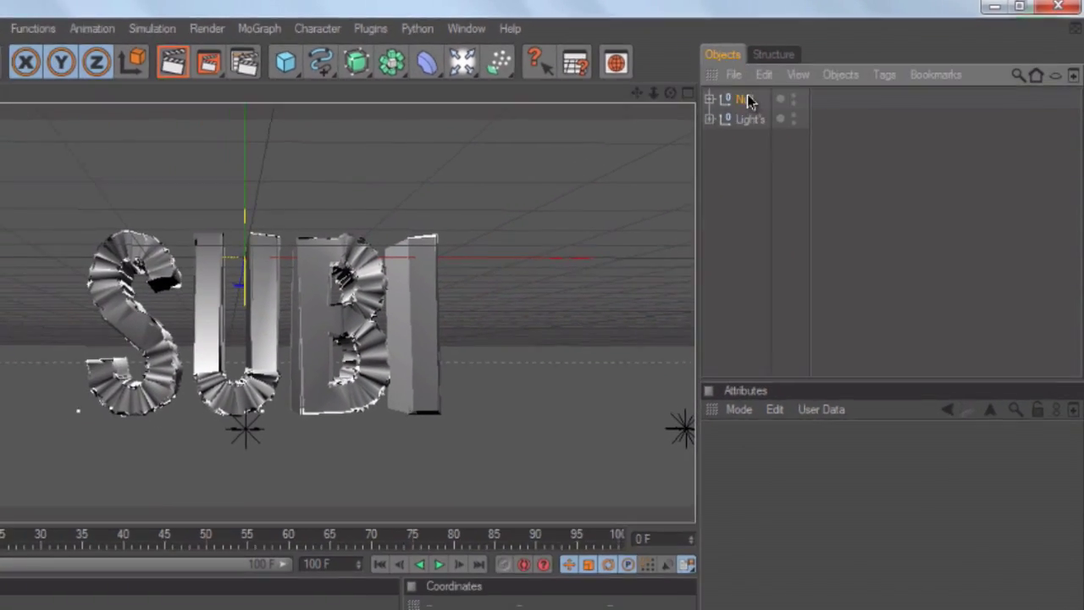
{"action": "left_click", "coordinate": [600, 128]}
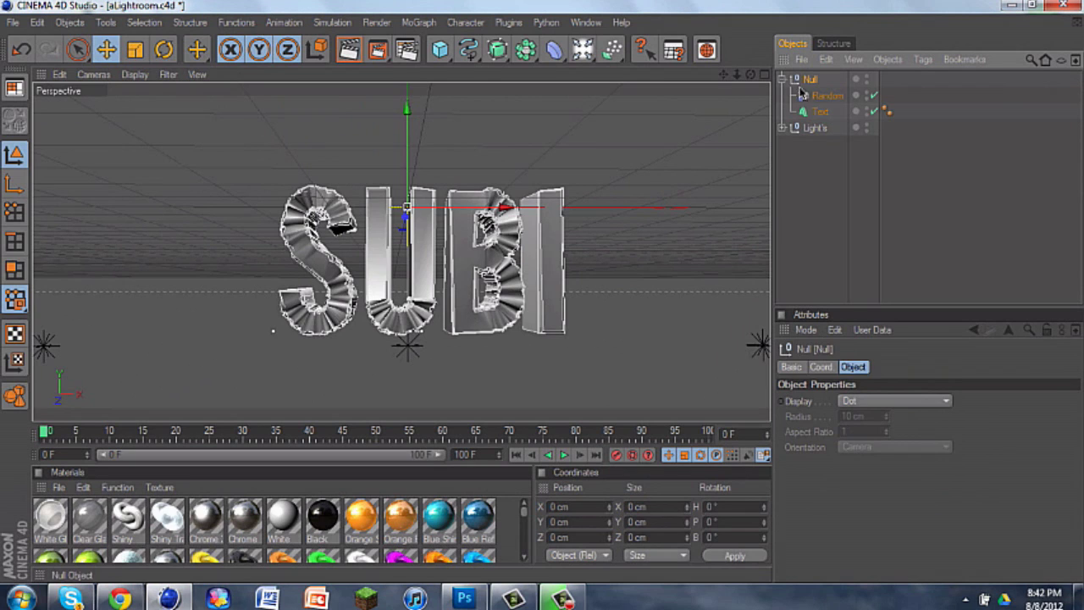
{"action": "left_click", "coordinate": [822, 96]}
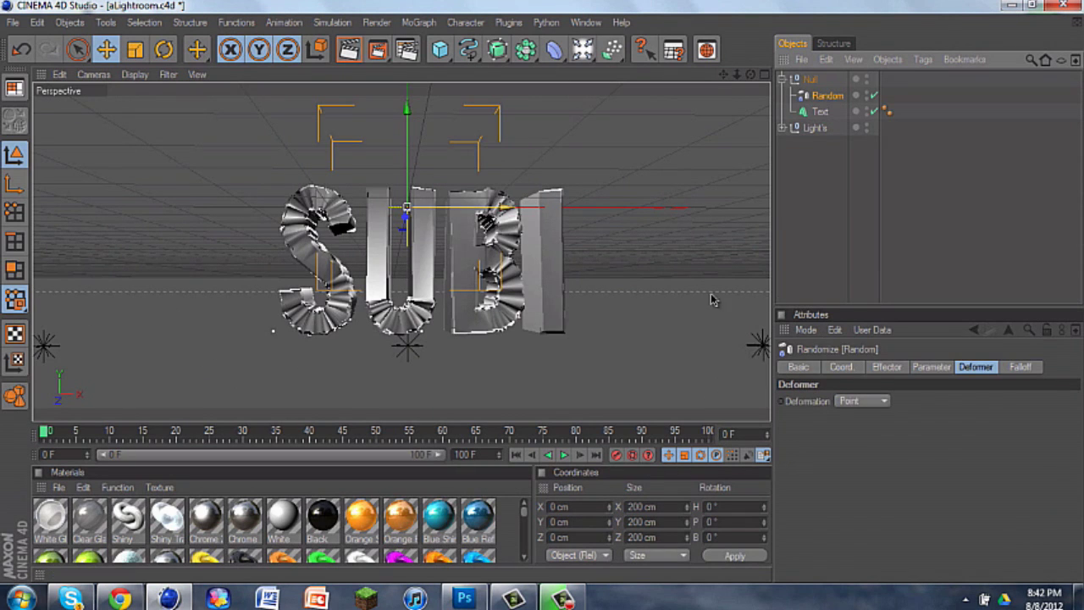
{"action": "left_click", "coordinate": [809, 369]}
{"action": "left_click", "coordinate": [886, 367]}
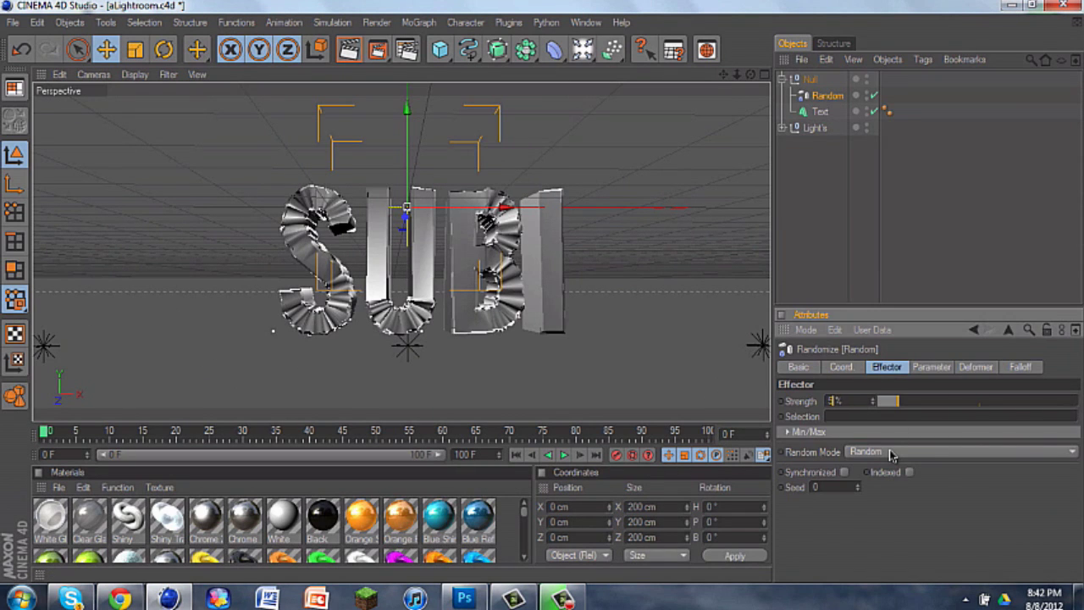
{"action": "left_click", "coordinate": [827, 230]}
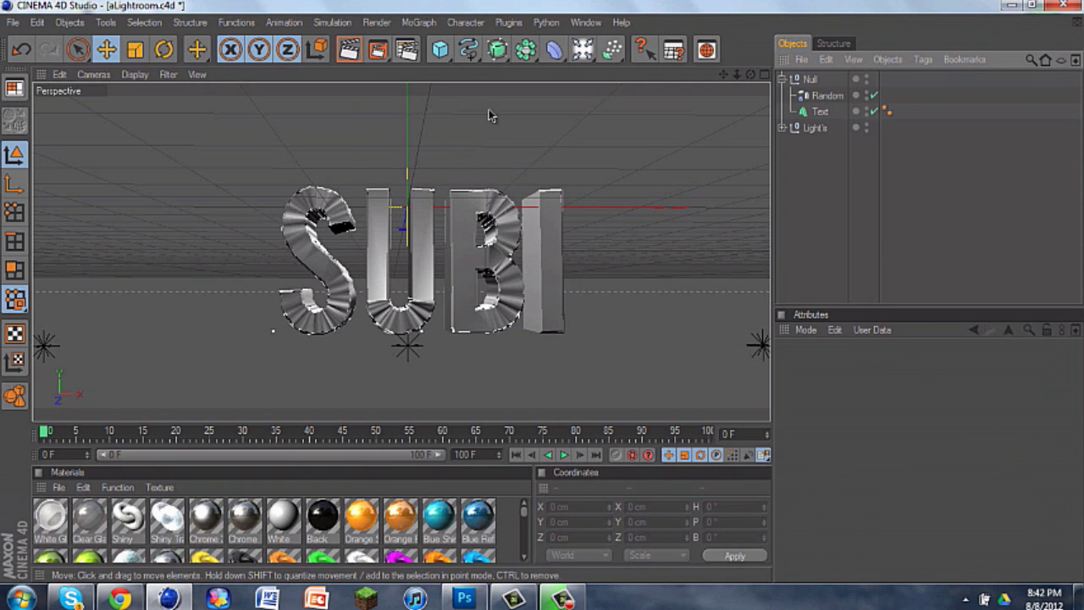
Step: Drag the gold Mat 9 material from the Material Manager onto the SUBI text
{"action": "scroll", "coordinate": [485, 549], "scroll_direction": "down", "scroll_amount": 2}
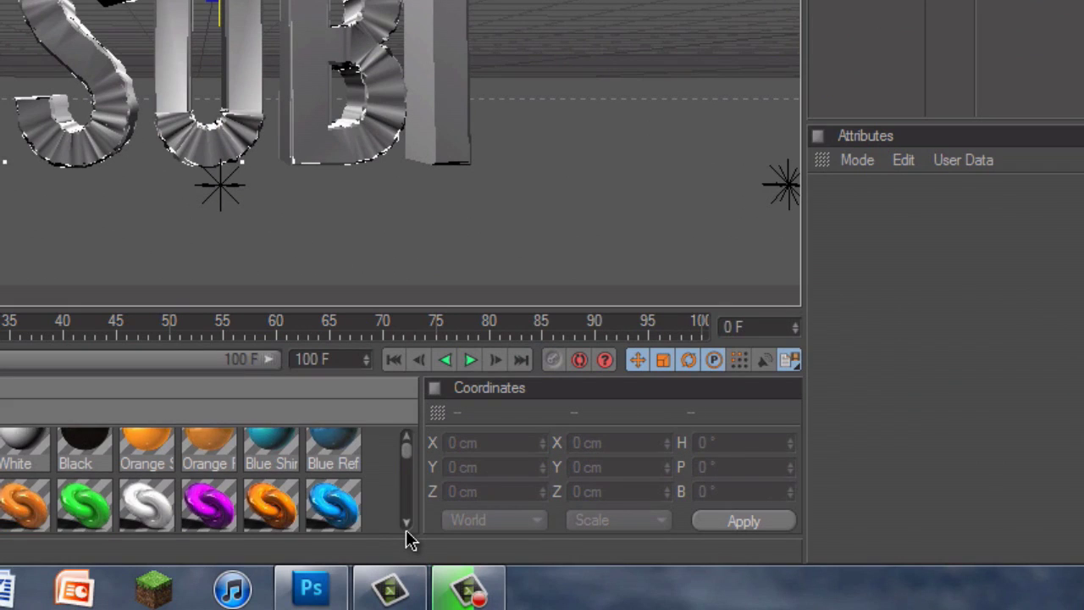
{"action": "scroll", "coordinate": [406, 530], "scroll_direction": "down", "scroll_amount": 3}
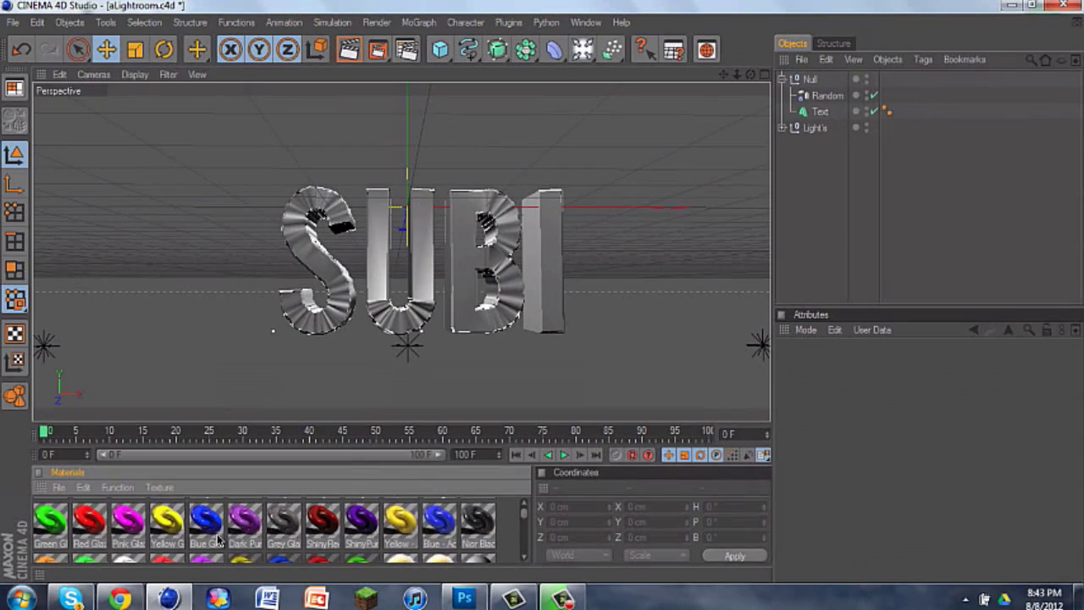
{"action": "scroll", "coordinate": [16, 499], "scroll_direction": "down", "scroll_amount": 3}
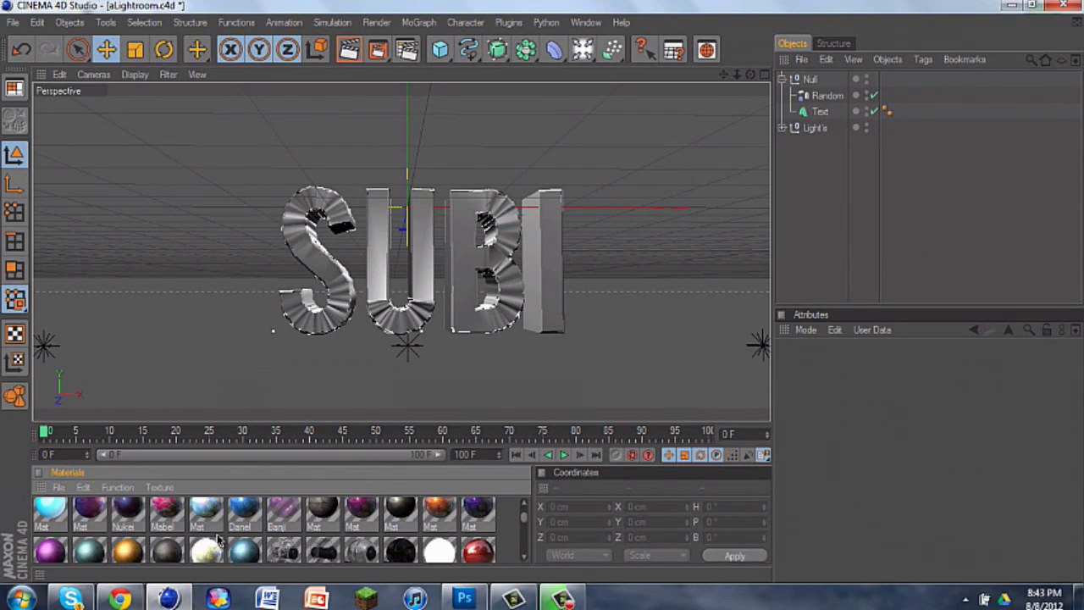
{"action": "scroll", "coordinate": [222, 542], "scroll_direction": "down", "scroll_amount": 3}
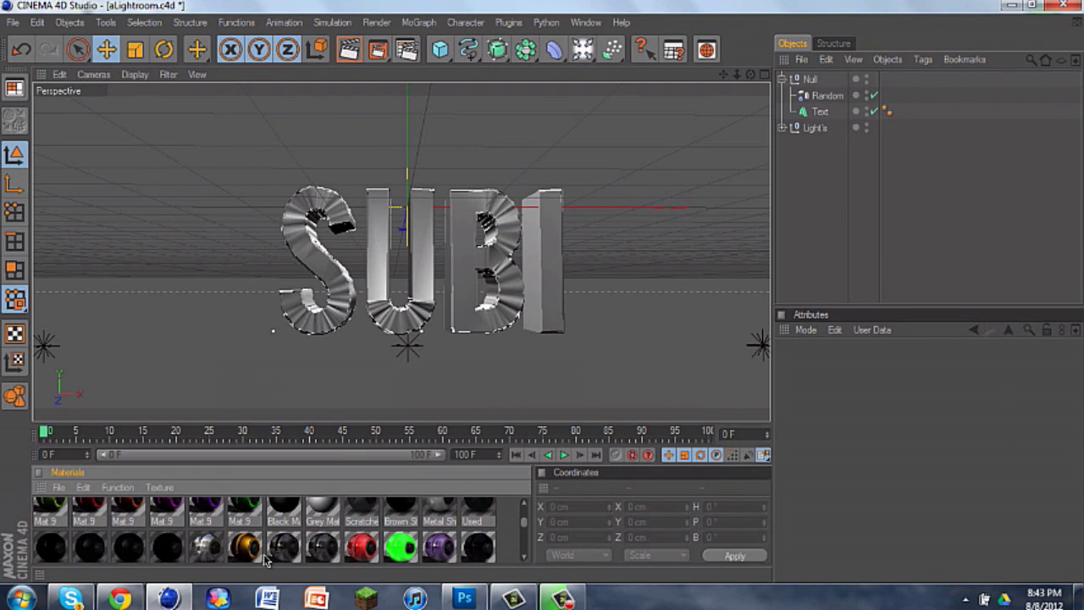
{"action": "left_click_drag", "start_coordinate": [254, 542], "coordinate": [322, 269]}
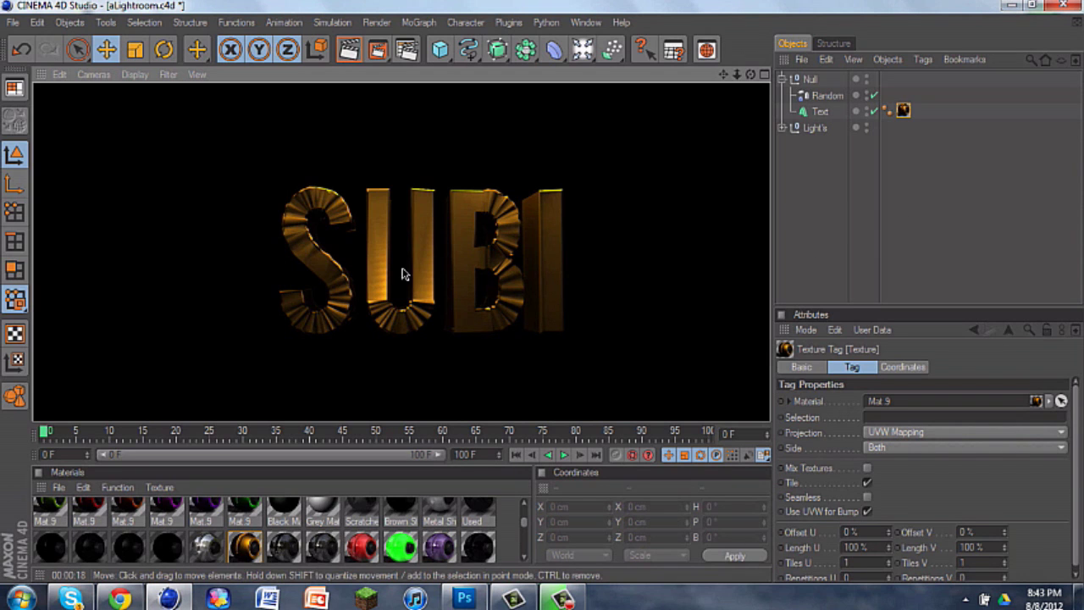
Step: Clear the render back to the editor view and dismiss the Windows colour-scheme message
{"action": "left_click", "coordinate": [836, 263]}
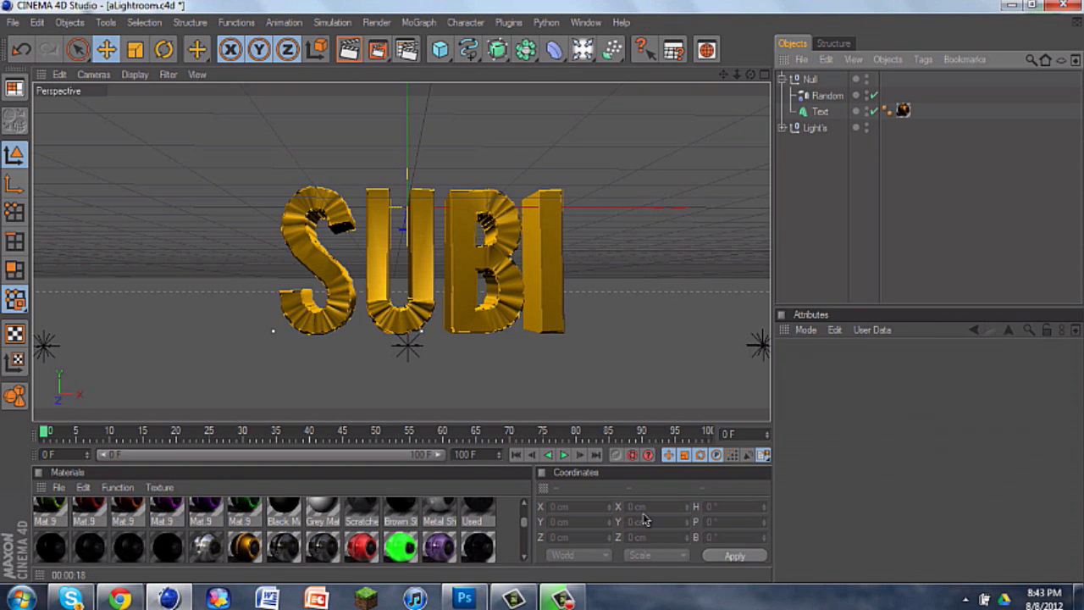
{"action": "left_click", "coordinate": [736, 128]}
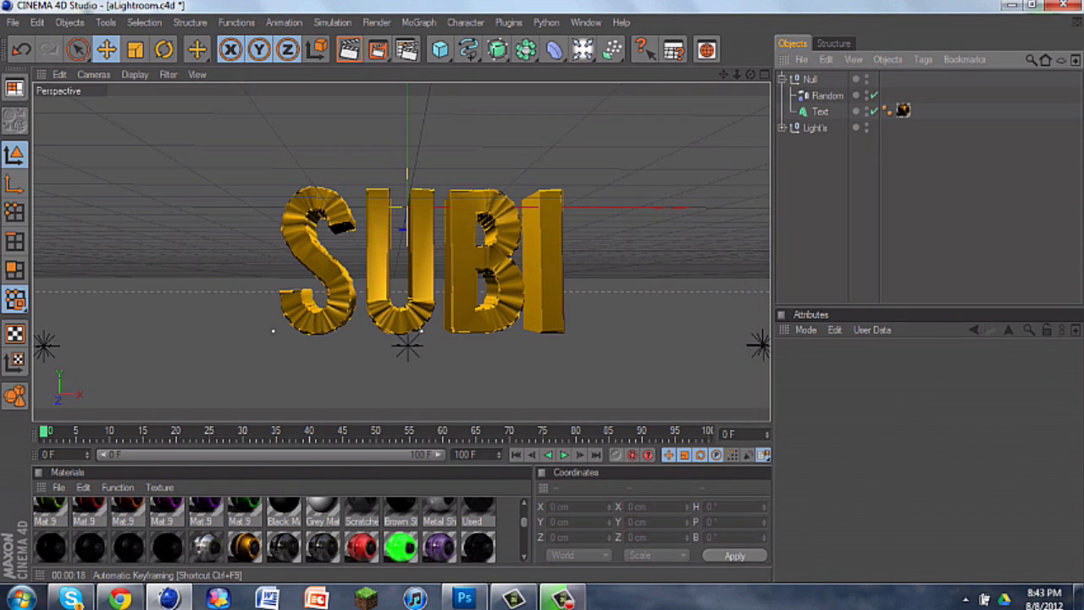